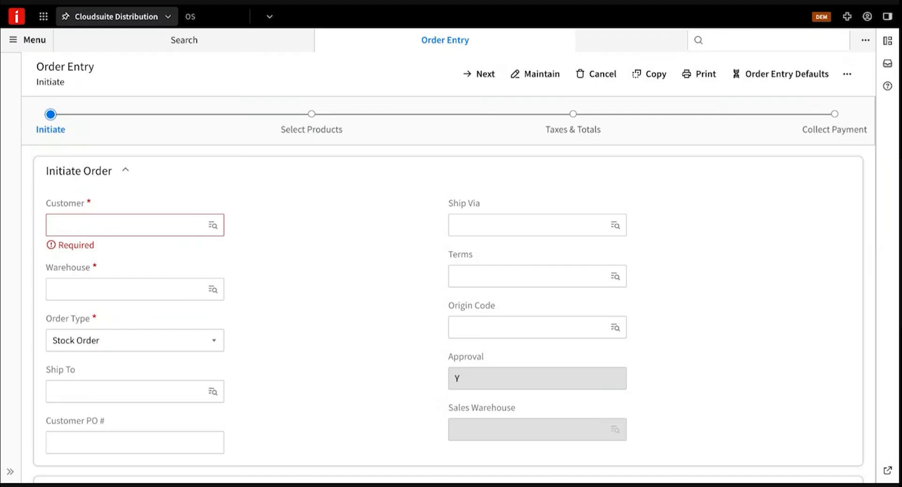
Start a Return Merchandise order for customer 1215 - Cash account.
click(127, 225)
text(cash)
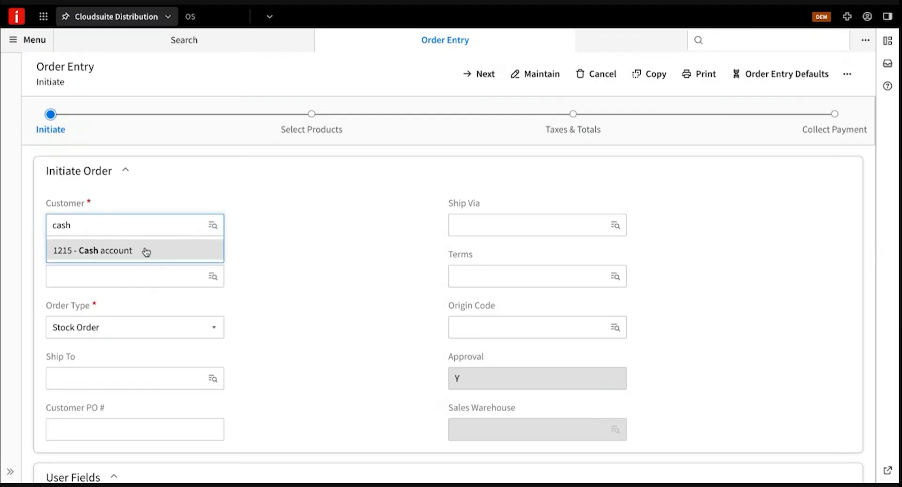
click(146, 258)
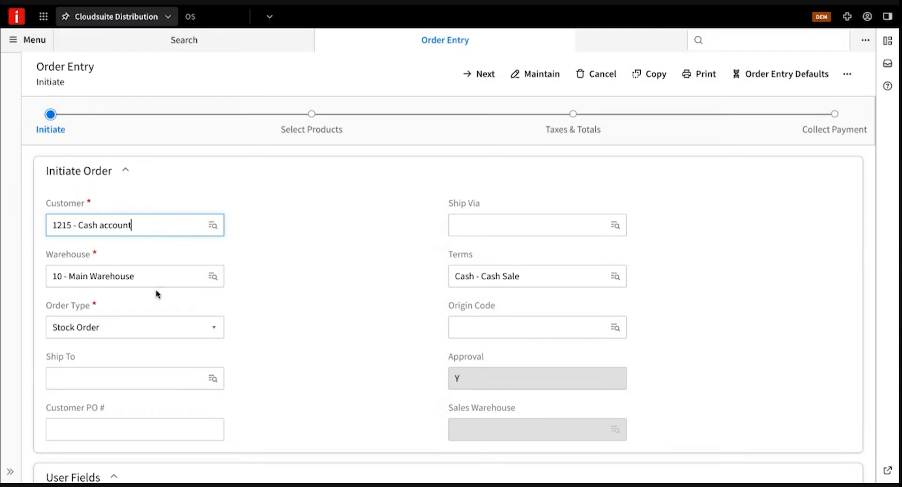
click(209, 333)
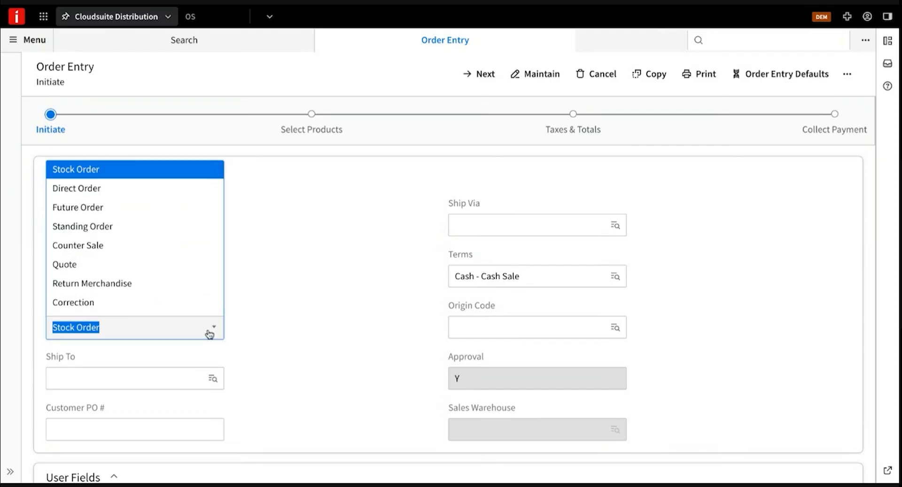
click(185, 291)
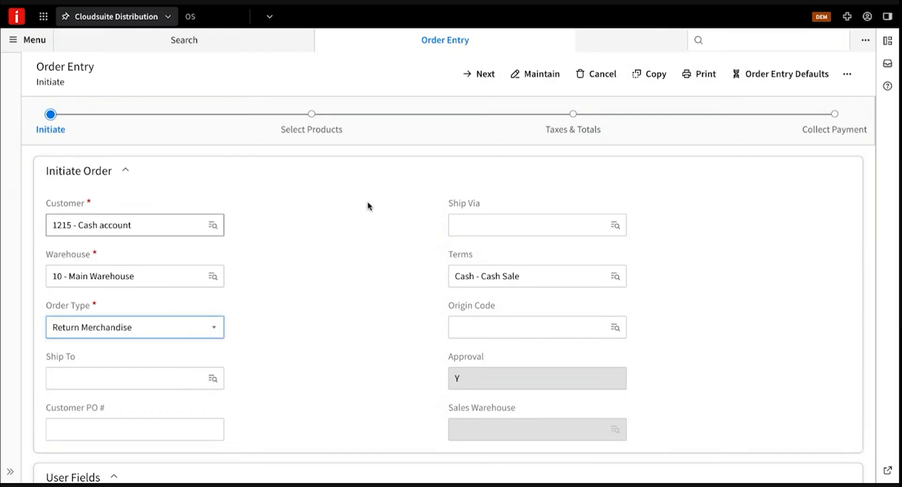
Set the return reason to Return, turn off Auto Apply Credit, and continue without an original invoice.
click(480, 77)
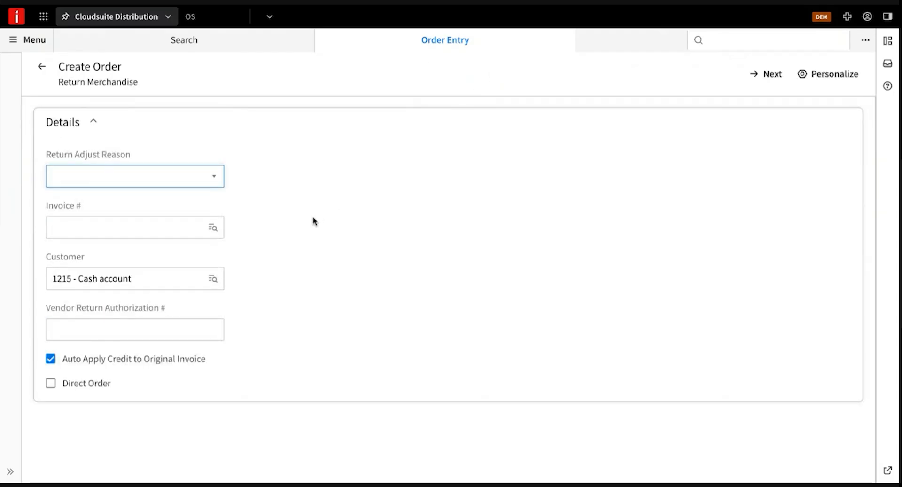
click(215, 179)
click(162, 334)
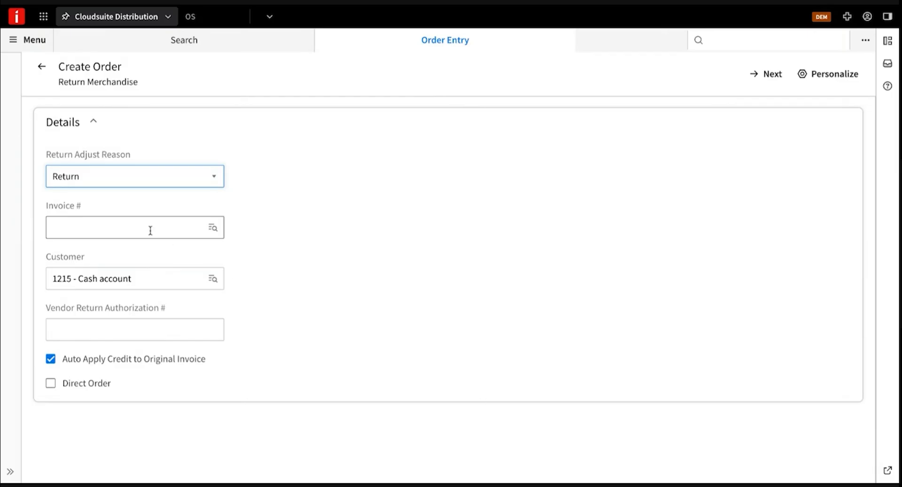
click(141, 359)
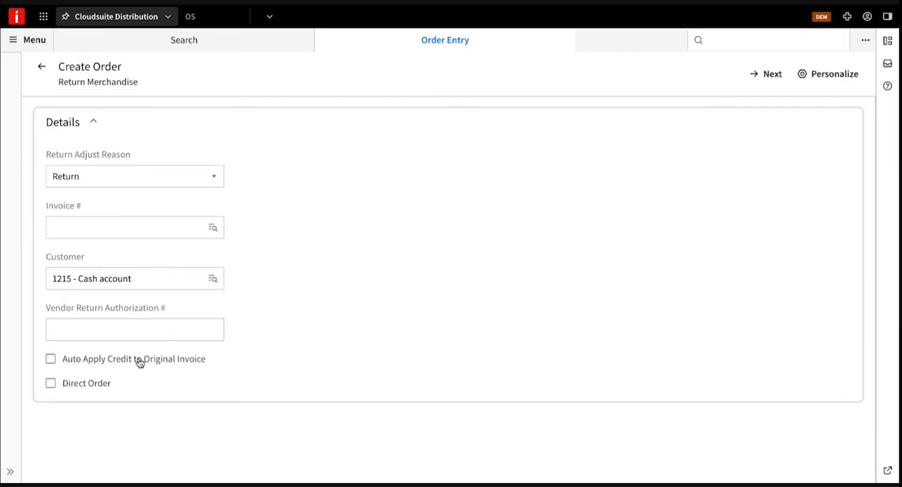
click(761, 74)
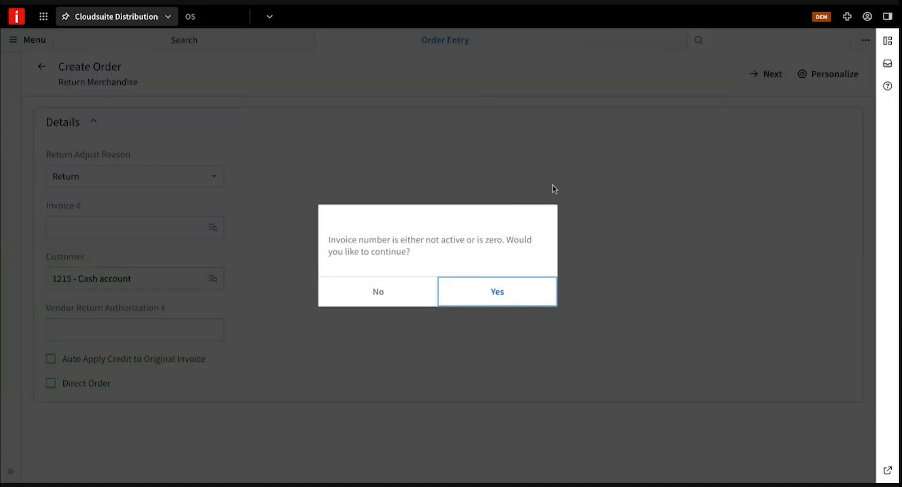
click(498, 291)
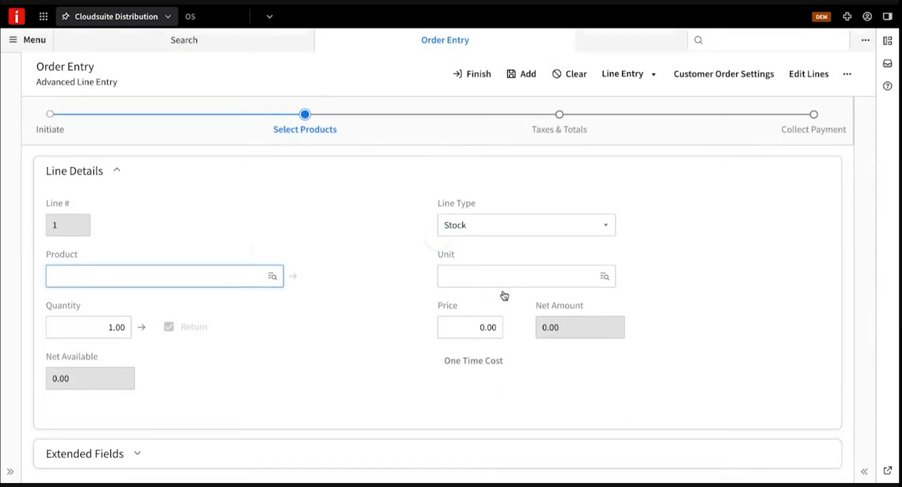
Add one DW1332 1/2 IN drill bit to the return and submit it for payment.
click(208, 280)
click(192, 299)
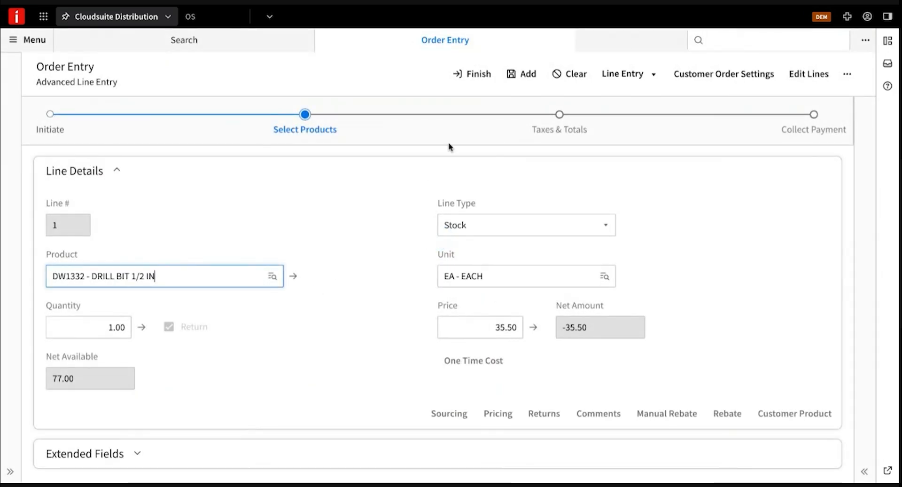
click(518, 79)
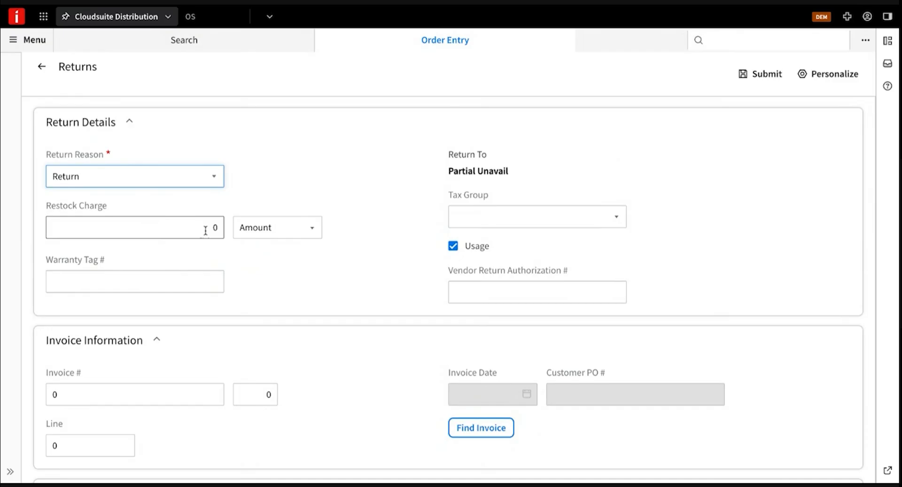
click(757, 80)
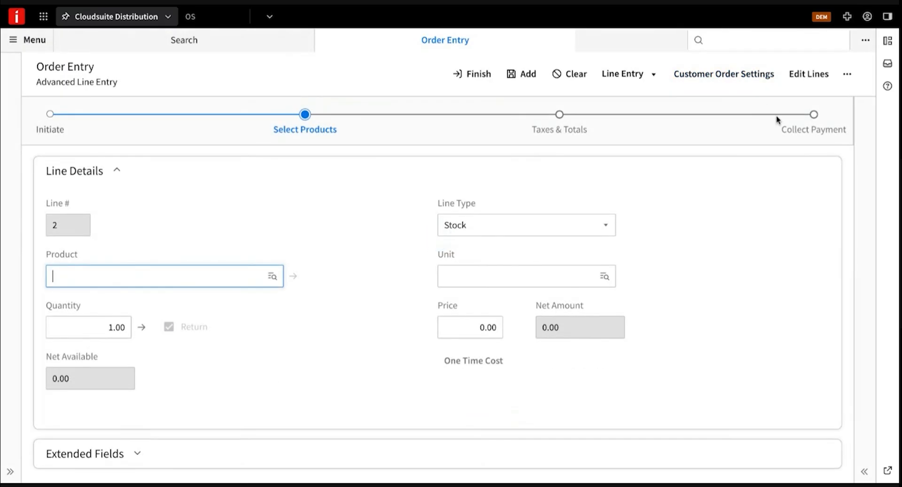
click(803, 131)
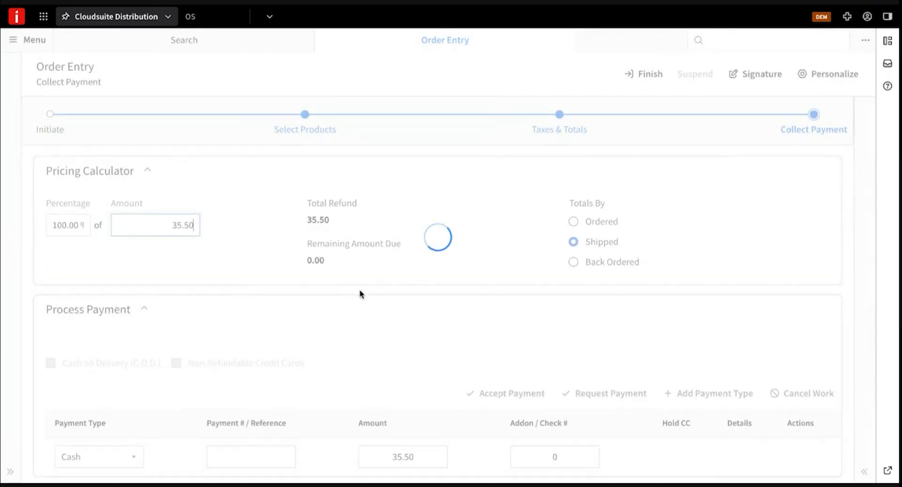
Change the 35.50 refund's payment type from Cash to STORE CREDIT as a One Time Return.
scroll(325, 311, down, 2)
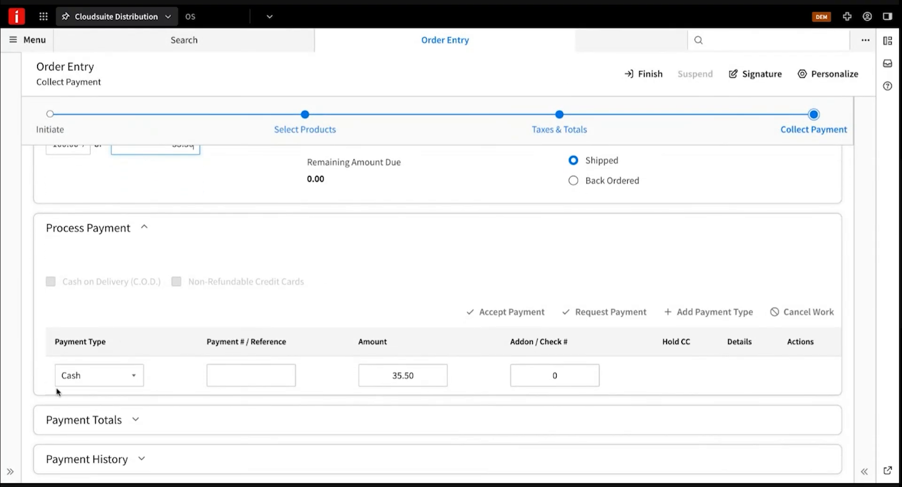
click(134, 376)
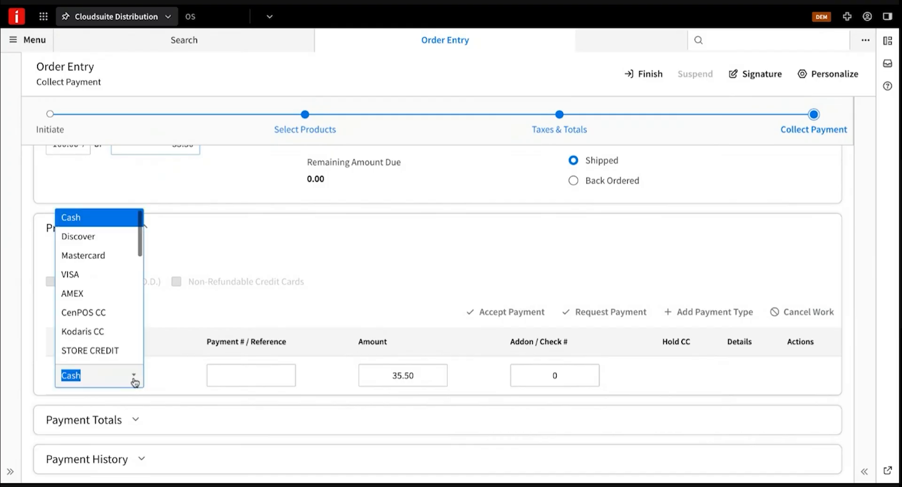
click(107, 352)
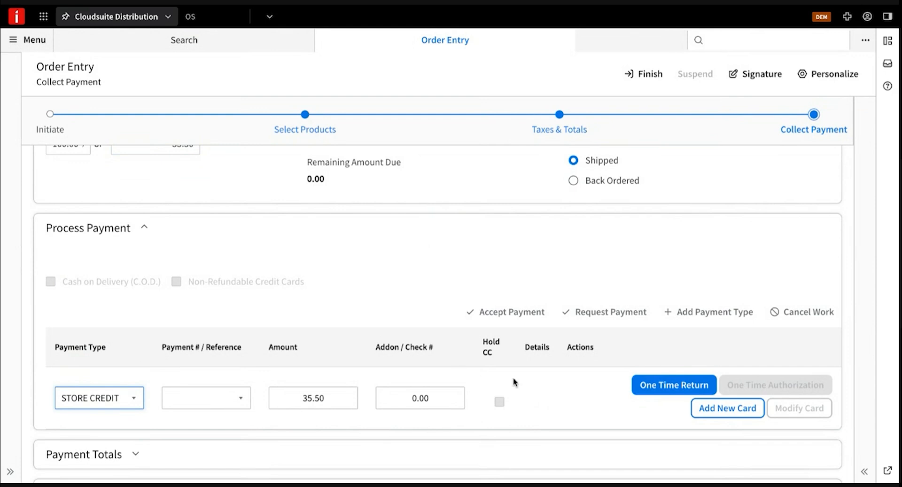
click(658, 387)
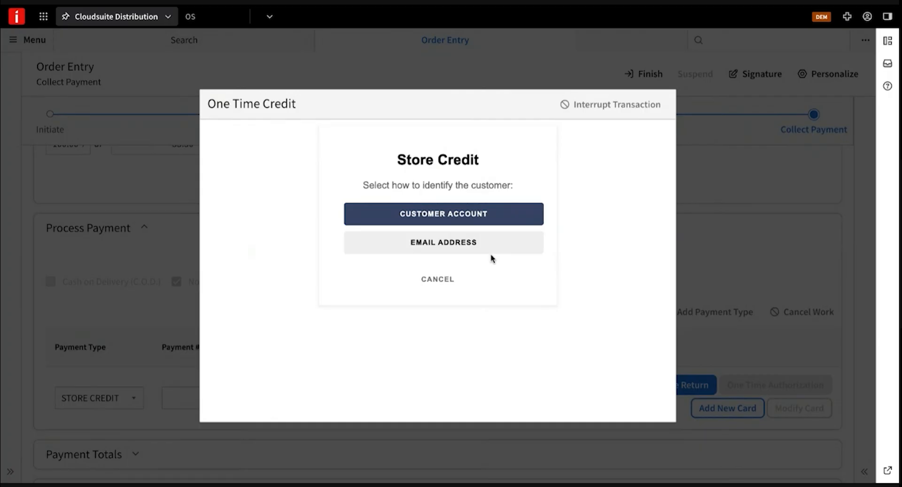
Identify the customer by email address, creating a store credit account, and process the approved -35.5 credit.
click(429, 244)
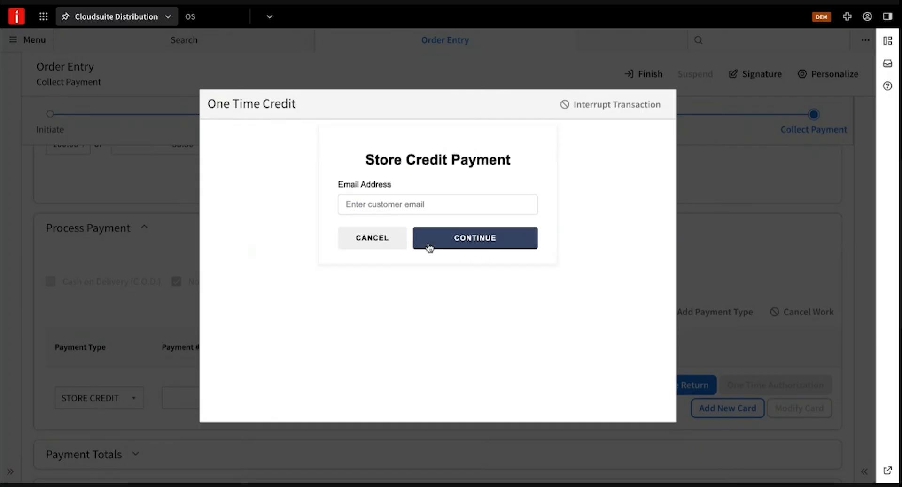
click(374, 204)
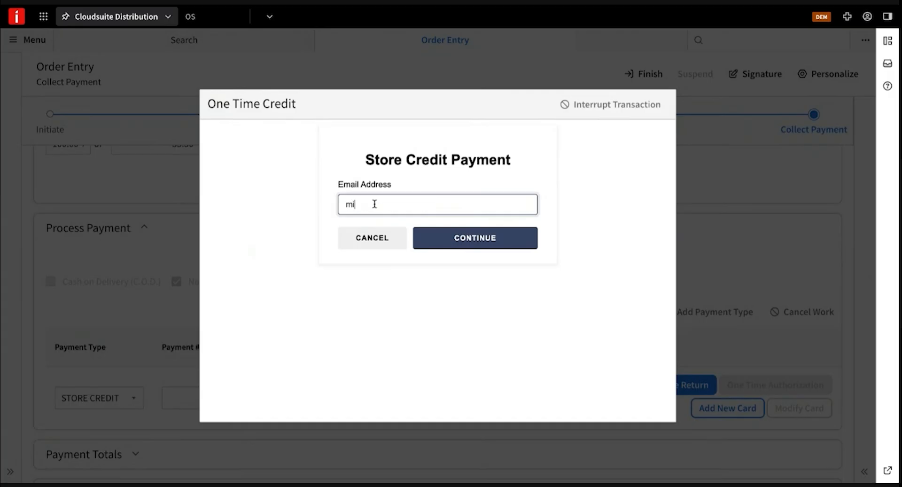
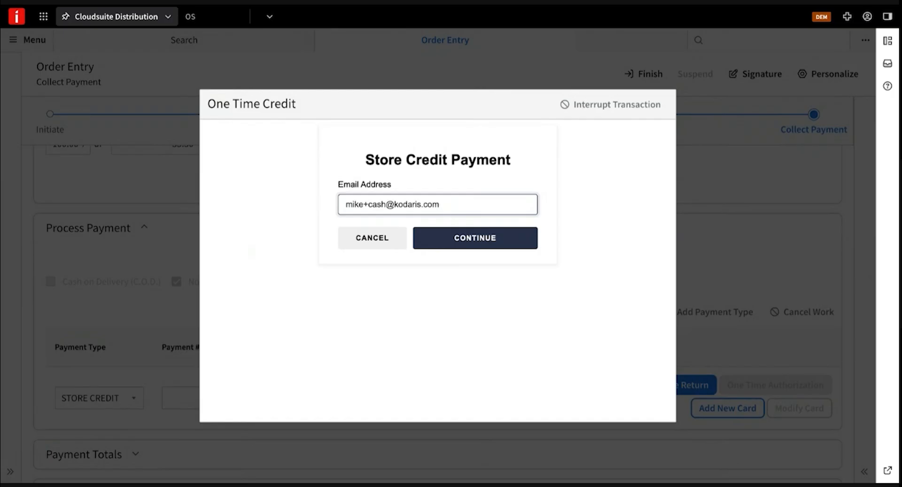
click(469, 239)
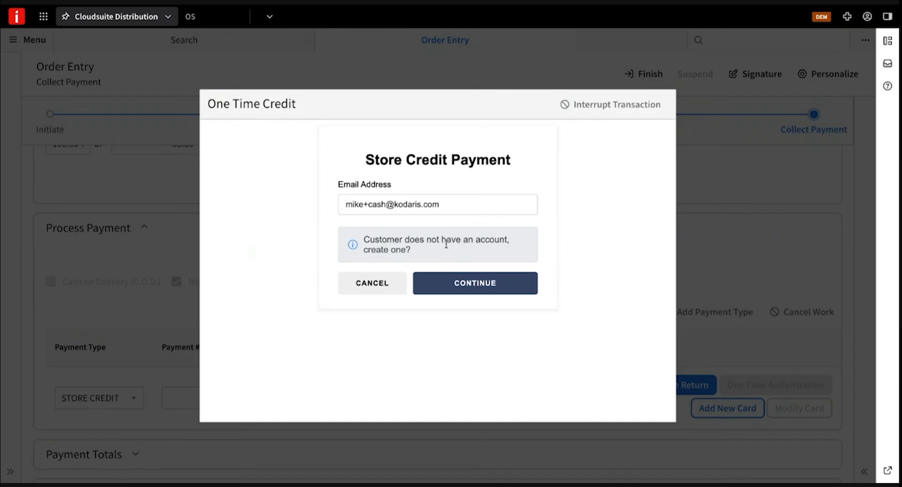
click(476, 284)
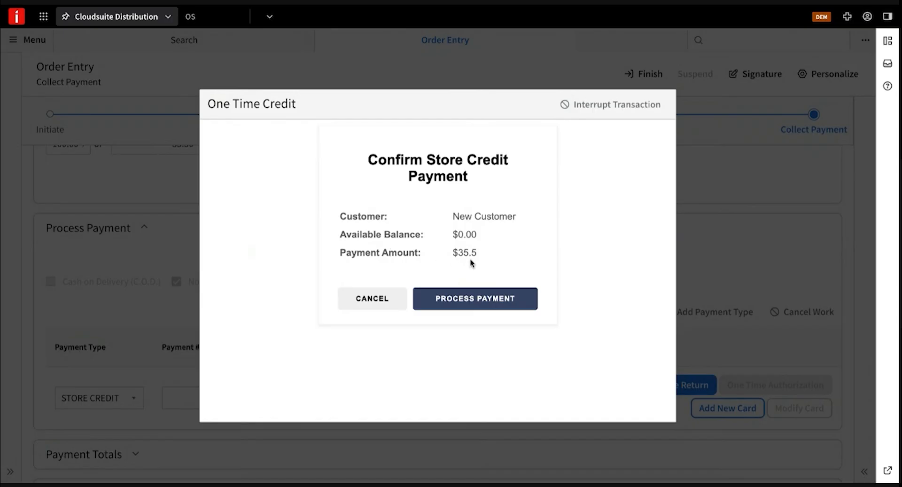
click(483, 301)
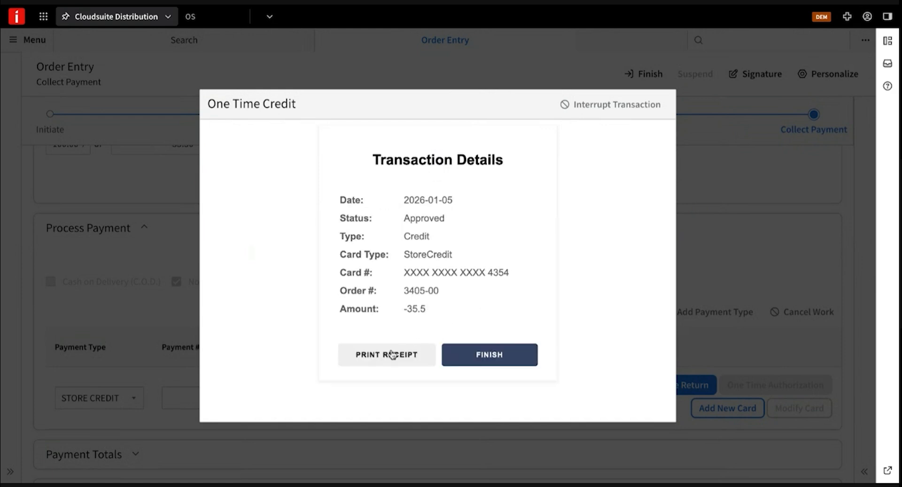
Close the approved transaction details and finish return order 3405-00.
click(492, 356)
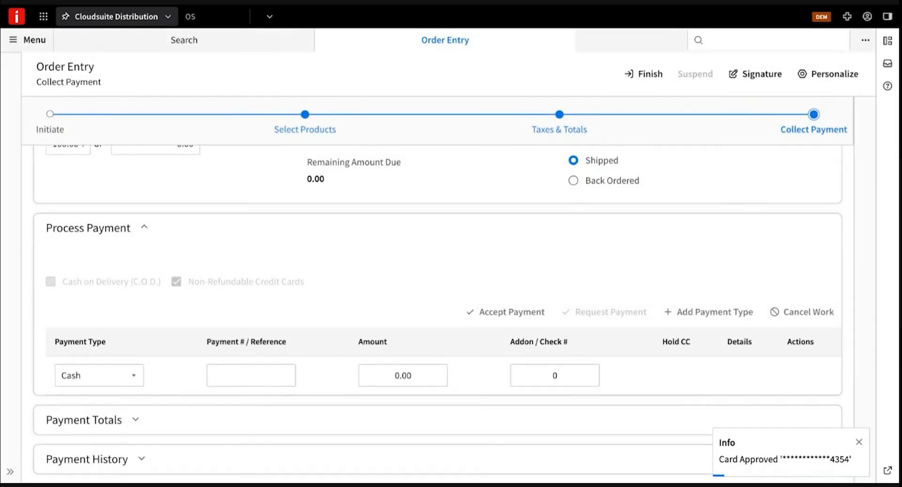
click(643, 75)
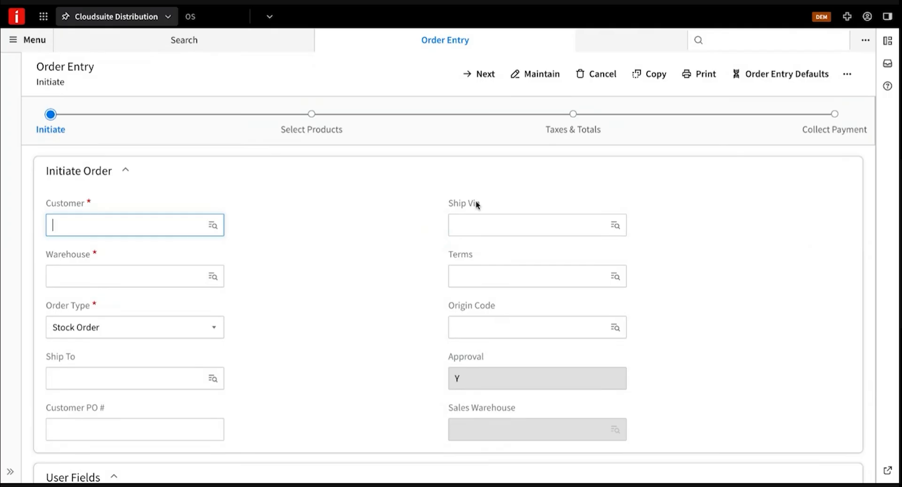
Create an order for customer 1215 - Cash account with one DW1332 drill bit line.
click(163, 224)
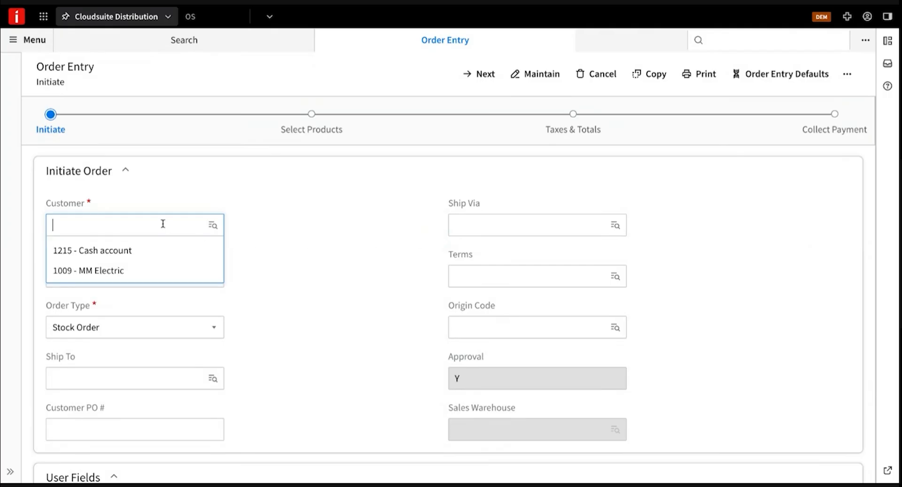
click(124, 252)
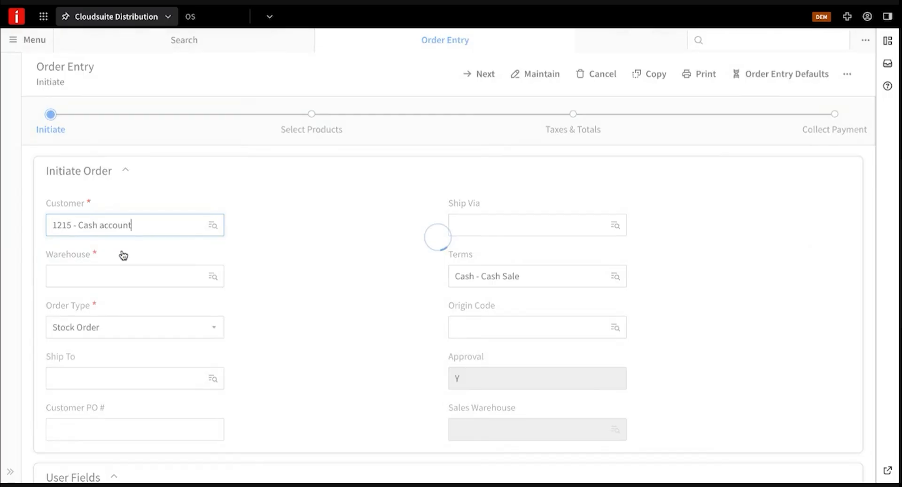
click(489, 78)
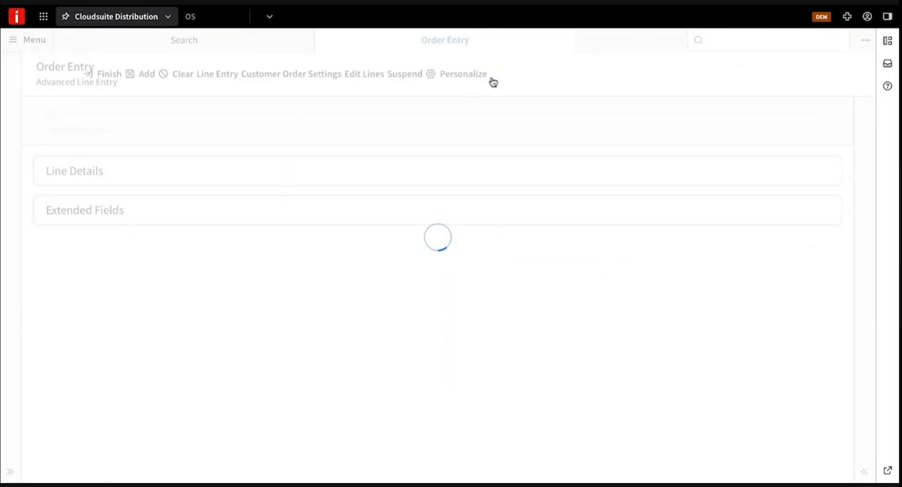
click(202, 272)
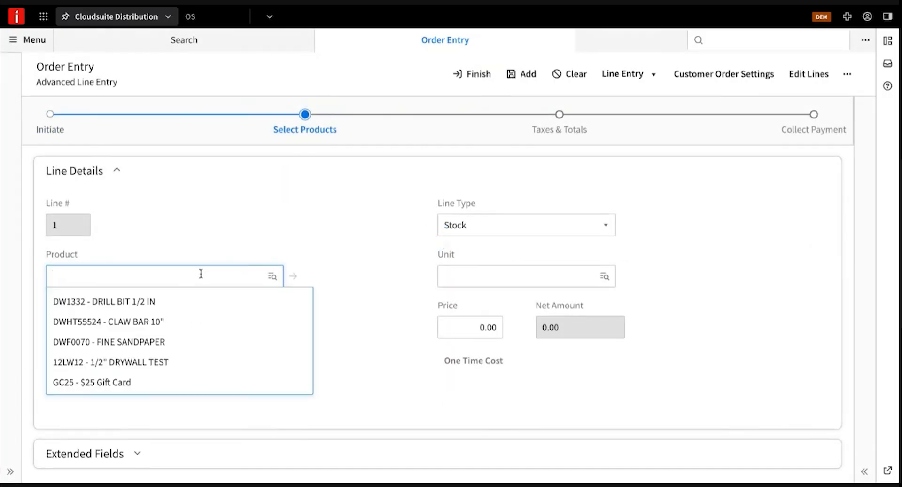
click(182, 302)
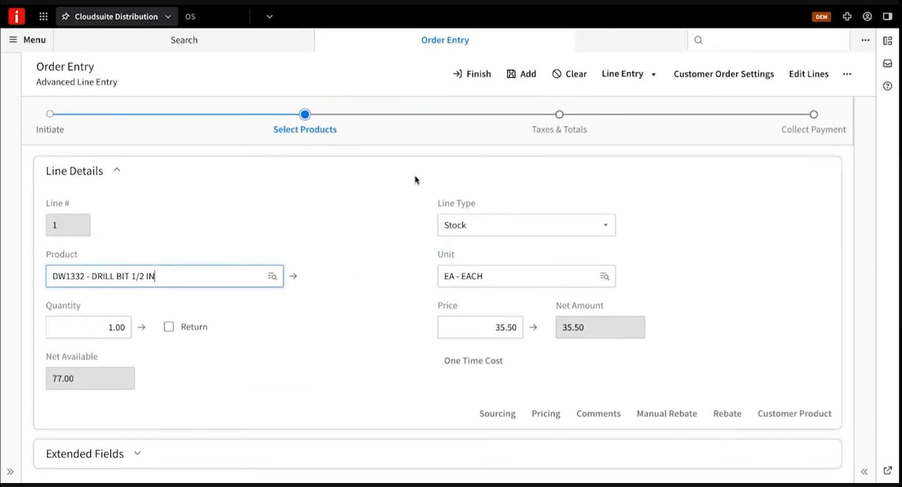
click(516, 80)
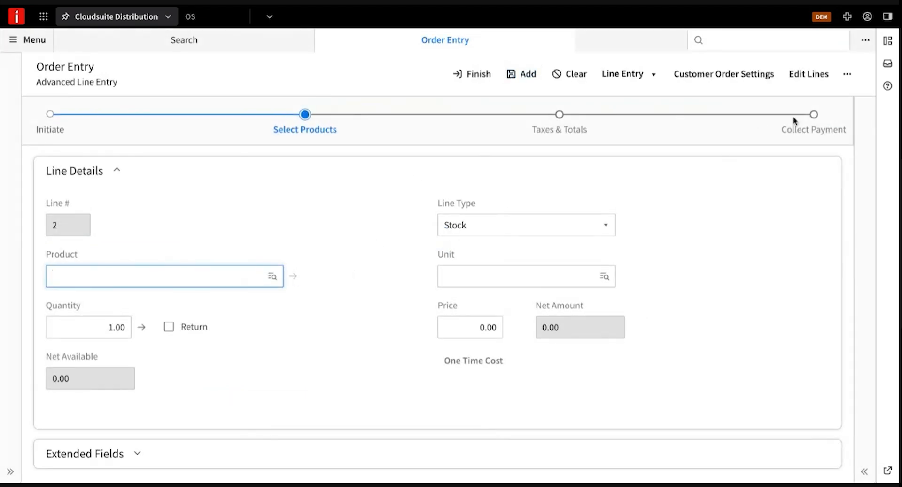
Set the 35.50 payment type to STORE CREDIT as a One Time Sale.
click(813, 132)
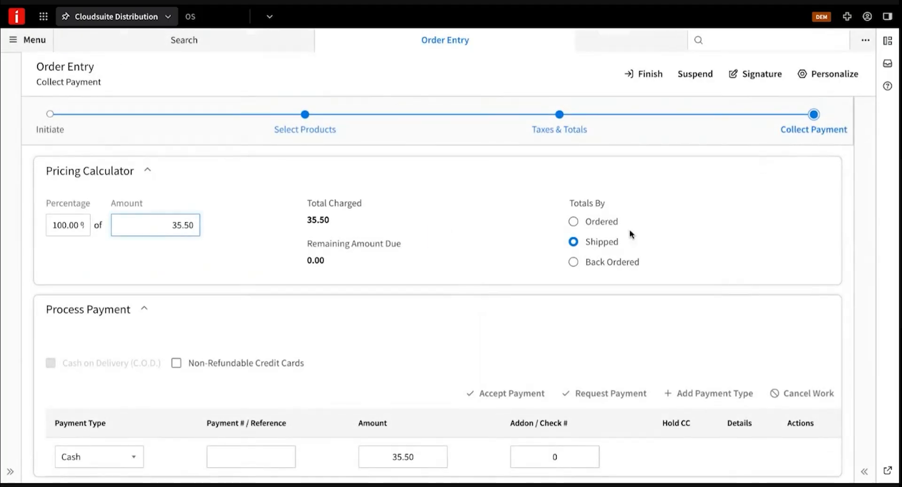
scroll(296, 299, down, 2)
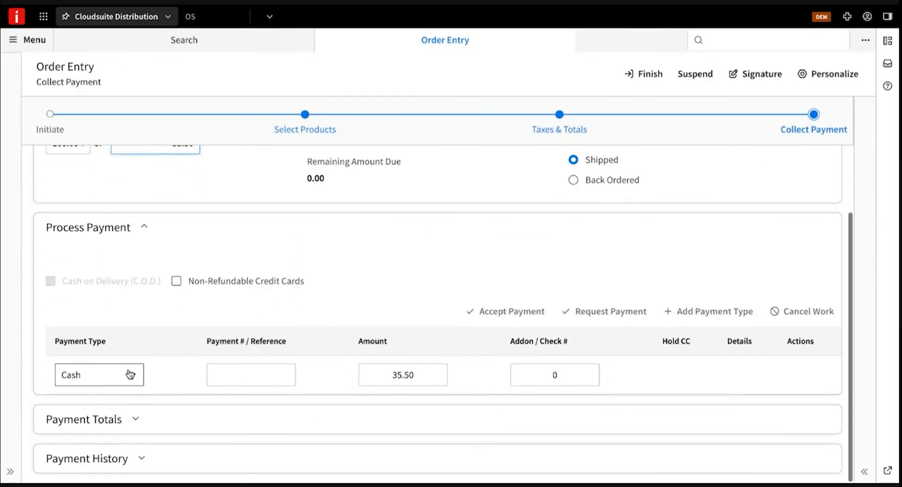
click(135, 378)
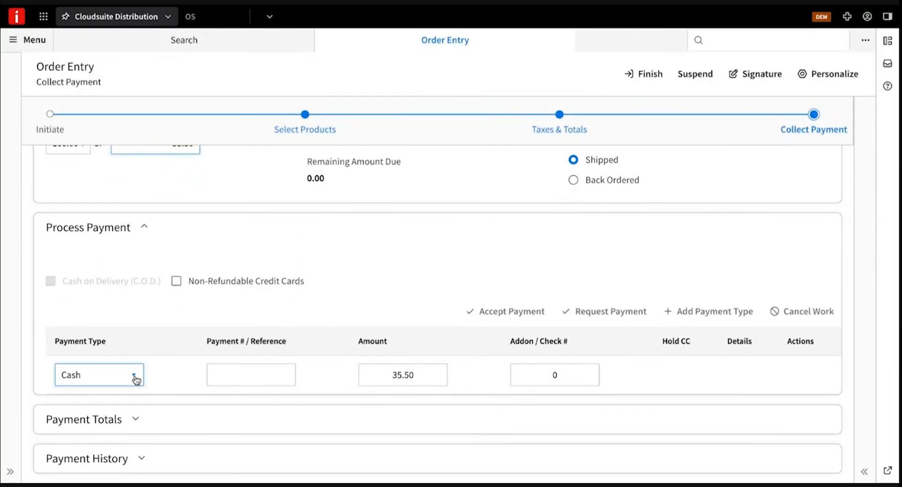
click(135, 377)
click(114, 349)
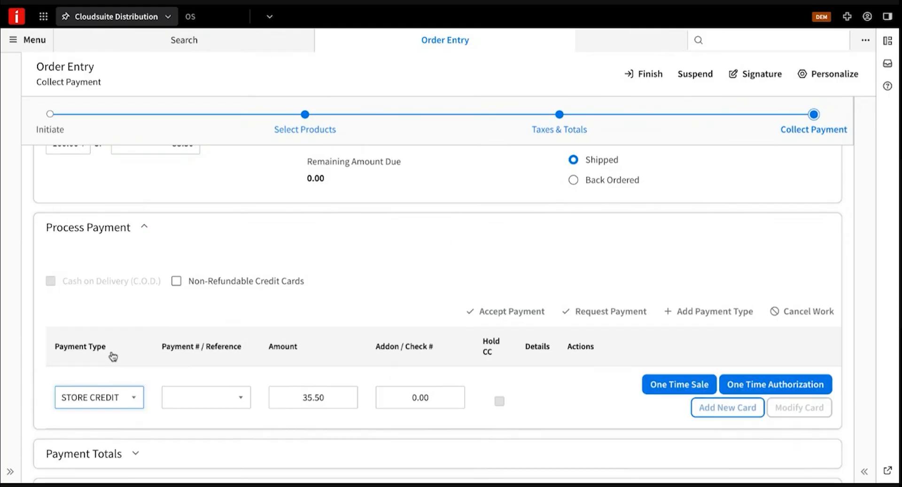
click(674, 386)
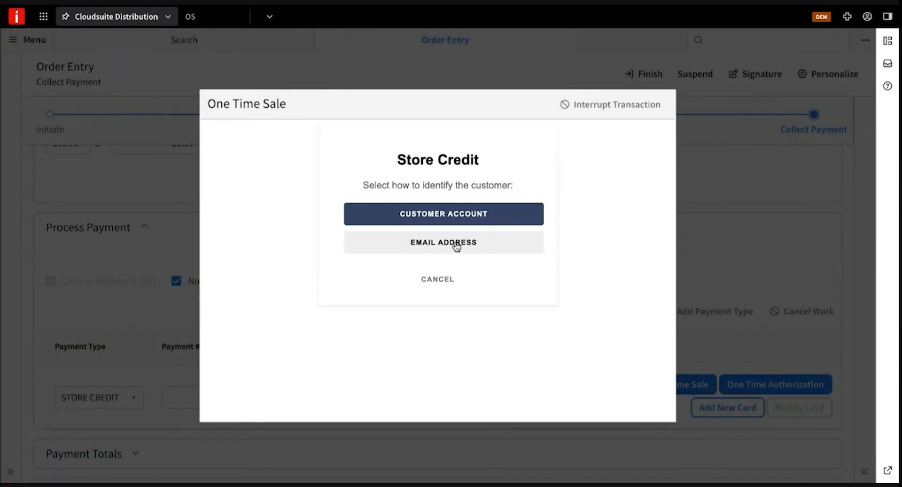
Look up the customer's store credit by email address and charge the full 35.50 to it.
click(439, 247)
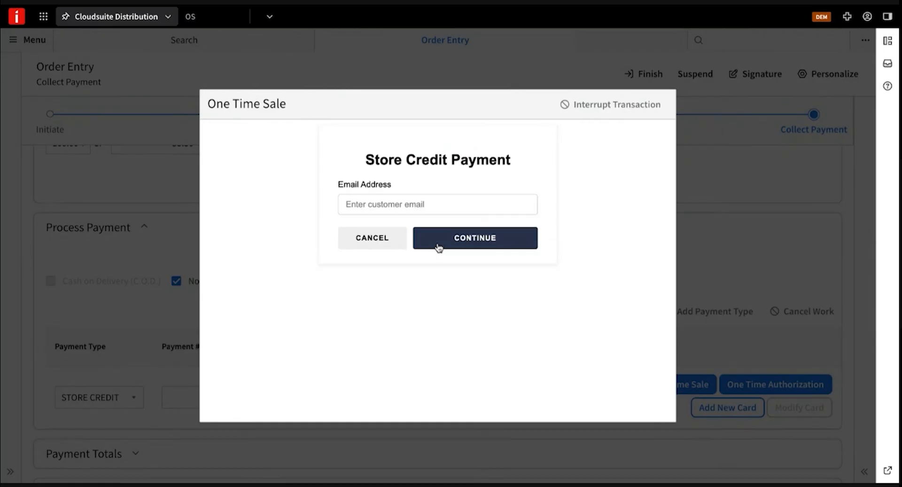
click(381, 204)
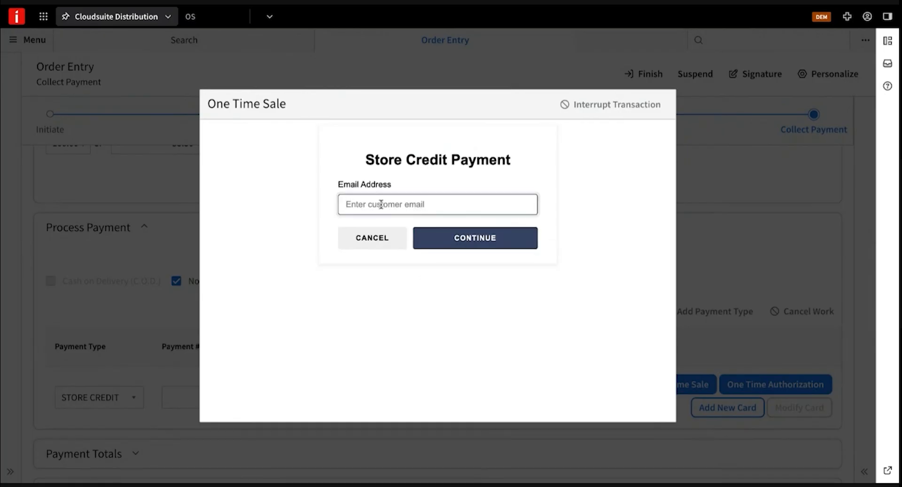
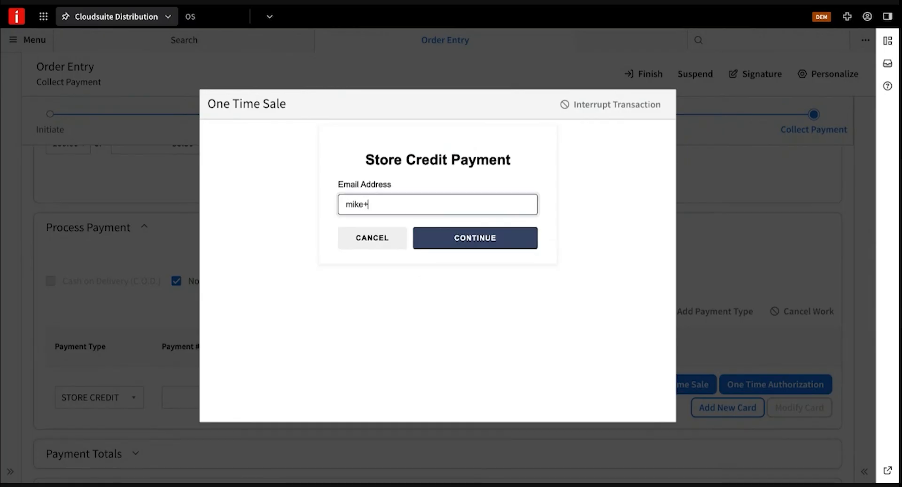
click(483, 242)
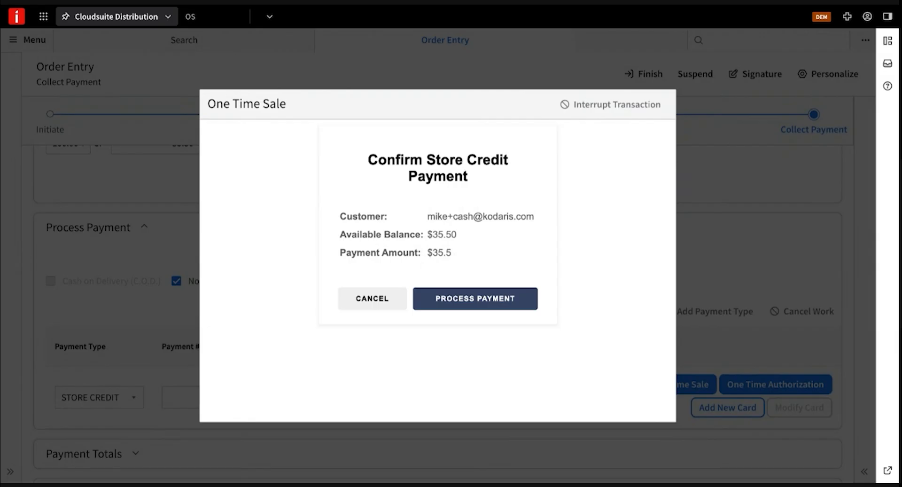
click(479, 302)
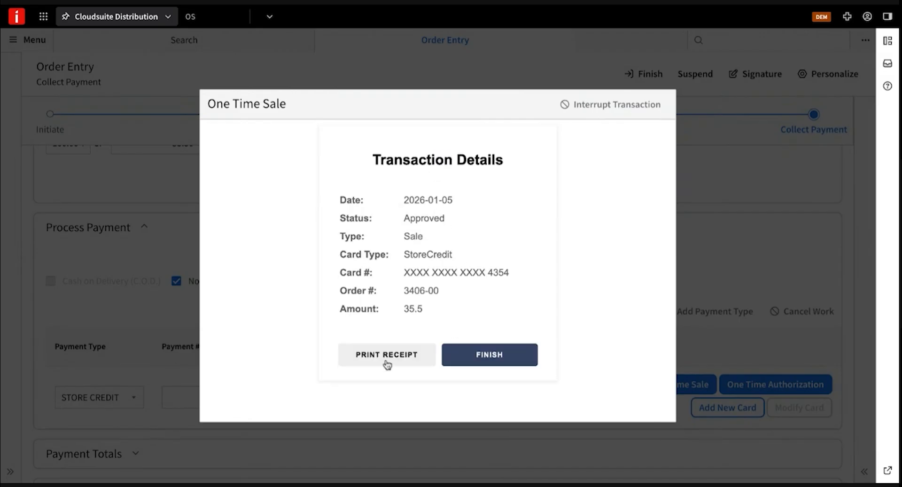
click(493, 359)
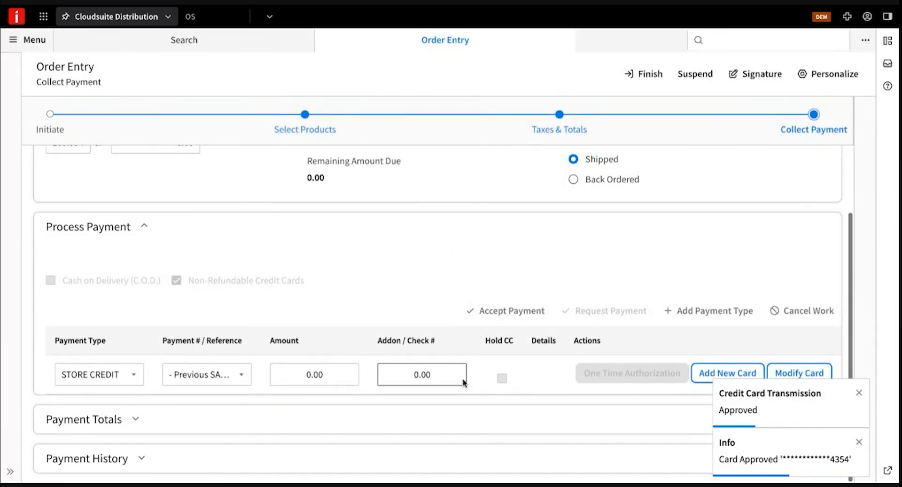
Confirm the 35.50 STORE CREDIT entry in Payment History, then finish the order as shipped.
click(140, 459)
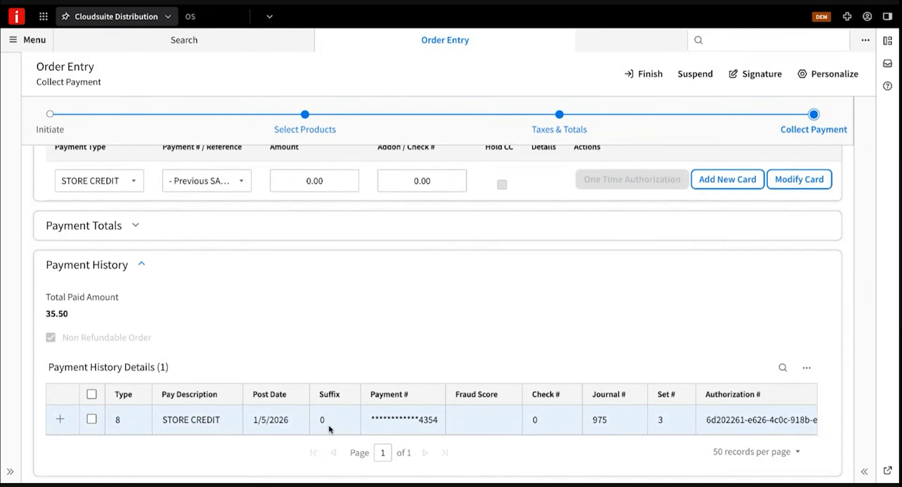
scroll(357, 415, up, 6)
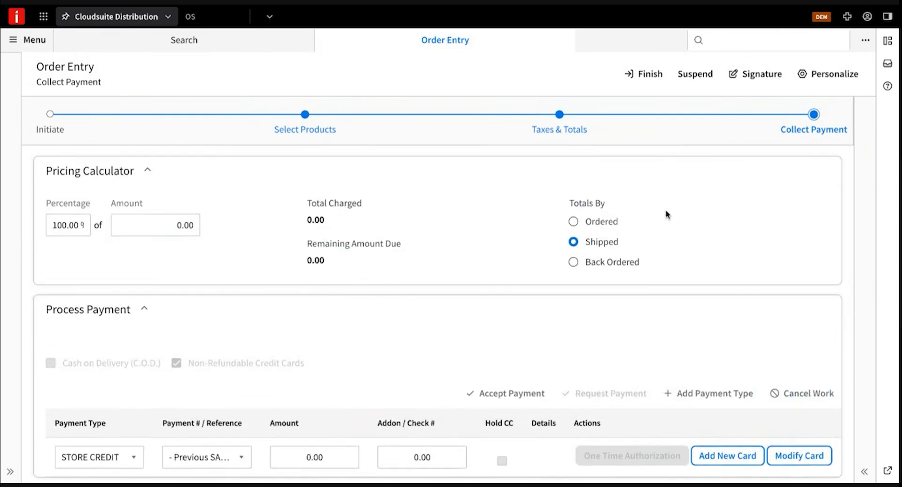
click(648, 75)
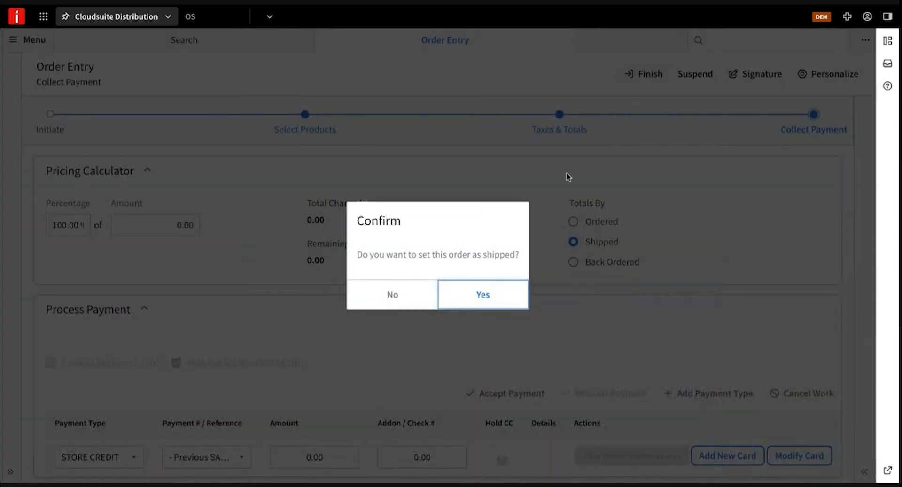
click(483, 297)
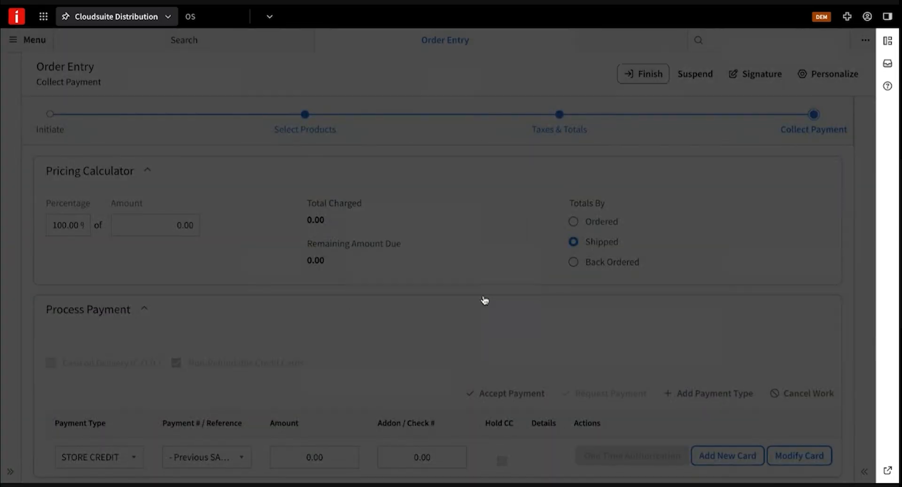